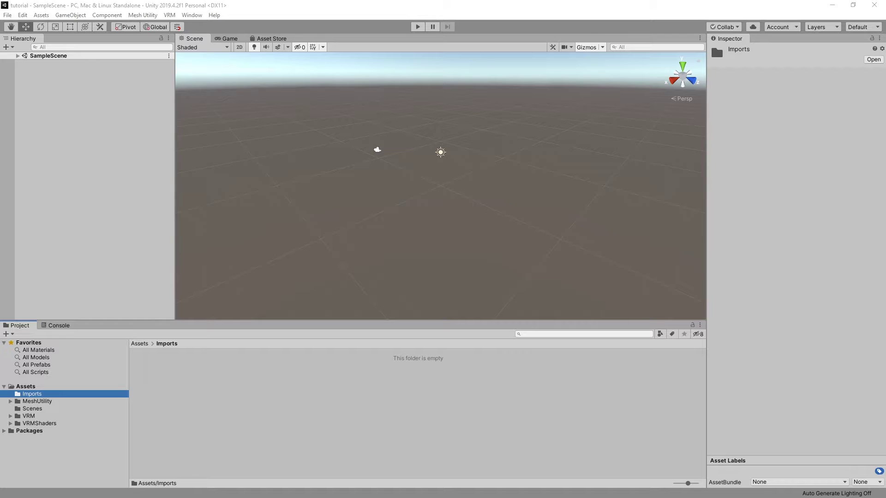
- Import the tuto2 .vrm avatar file into the Assets/Imports folder
drag(461, 366, 225, 377)
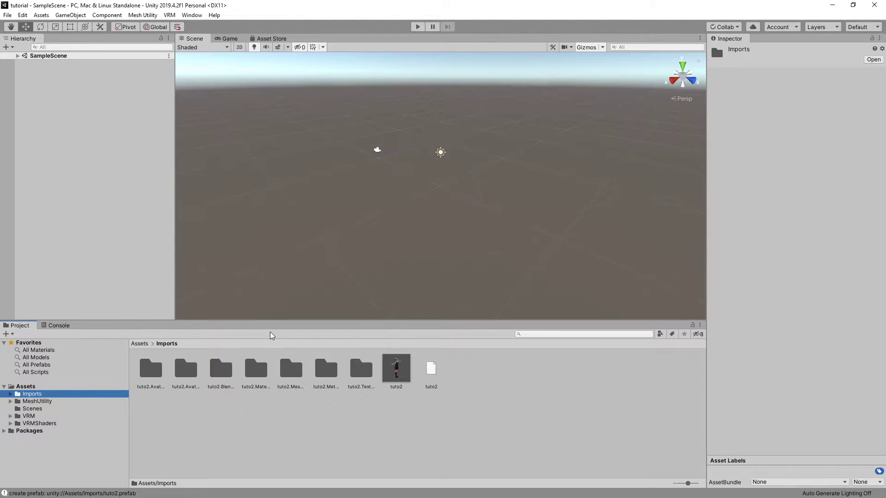
- Add the tuto2 prefab to SampleScene, frame it in view, and expand its child objects
click(397, 383)
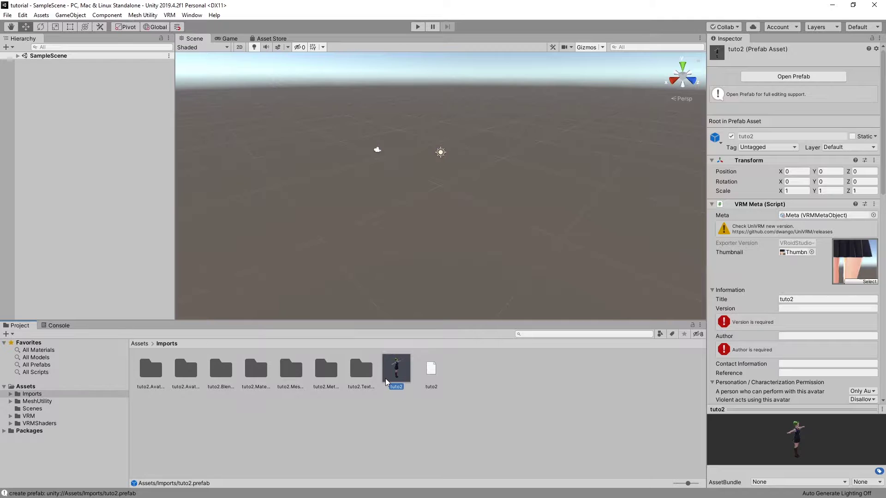
drag(399, 375, 63, 199)
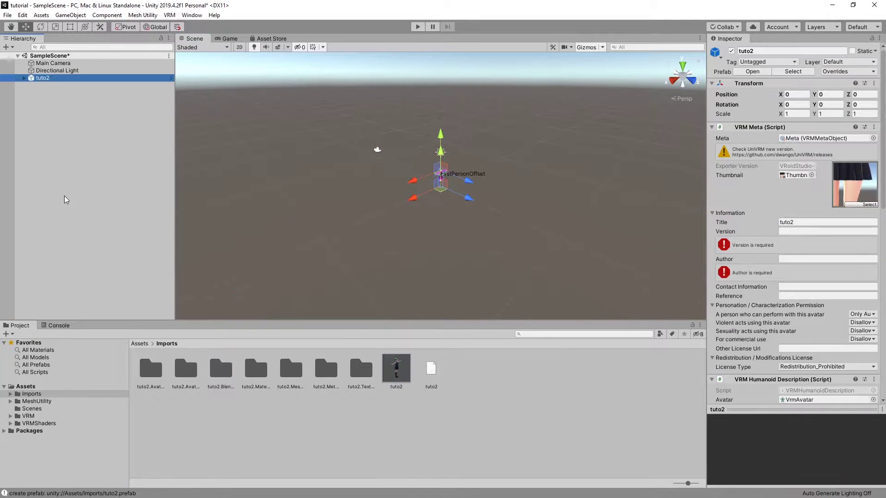
key(f)
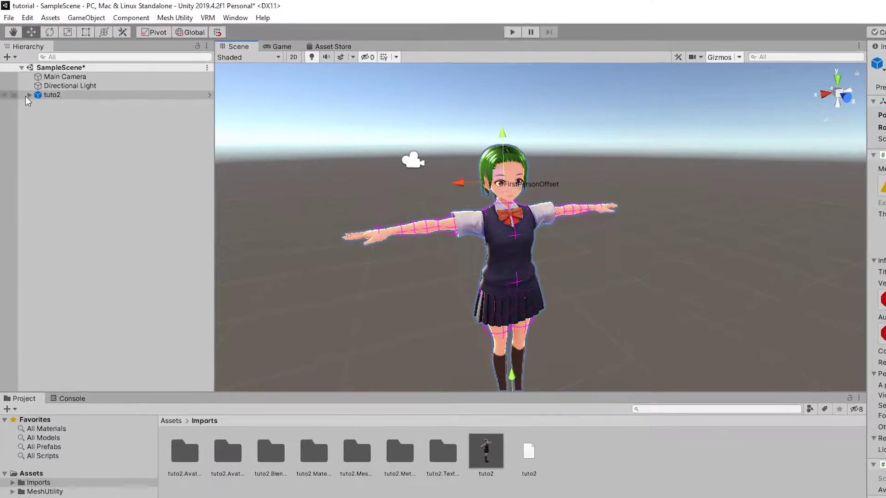
click(24, 78)
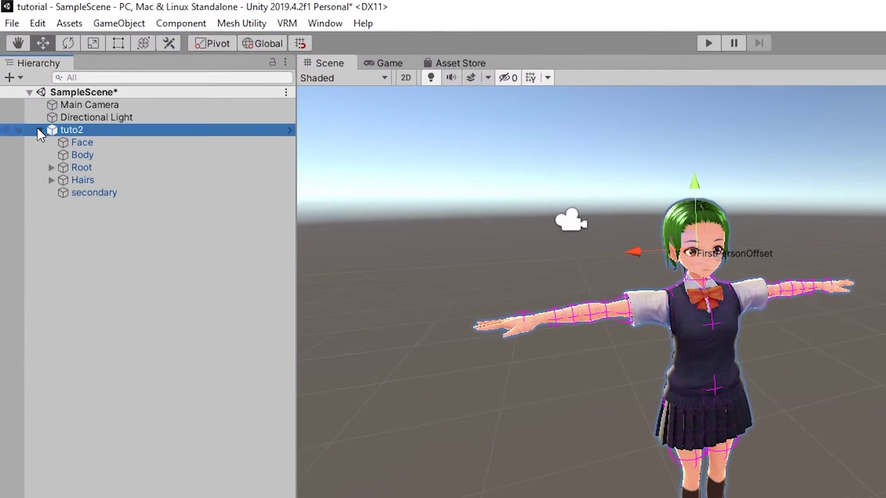
- Review the secondary object's VRM Spring Bone components, then enter Play mode
click(73, 193)
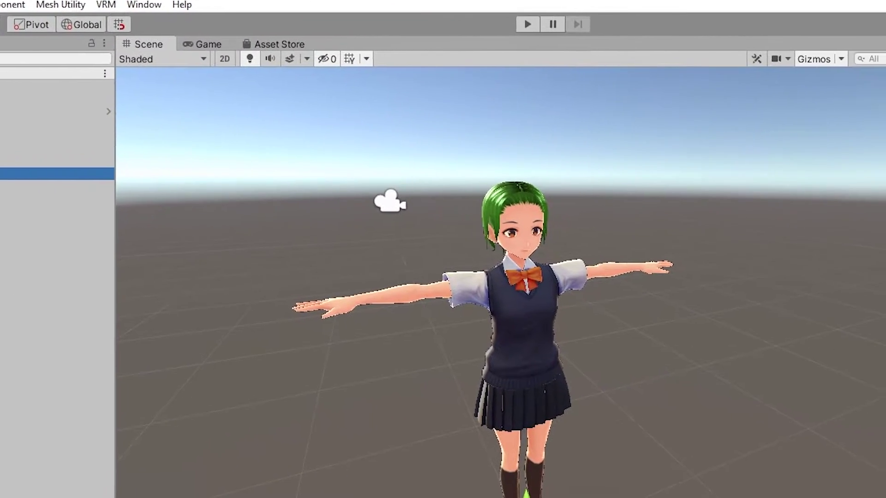
scroll(749, 346, down, 10)
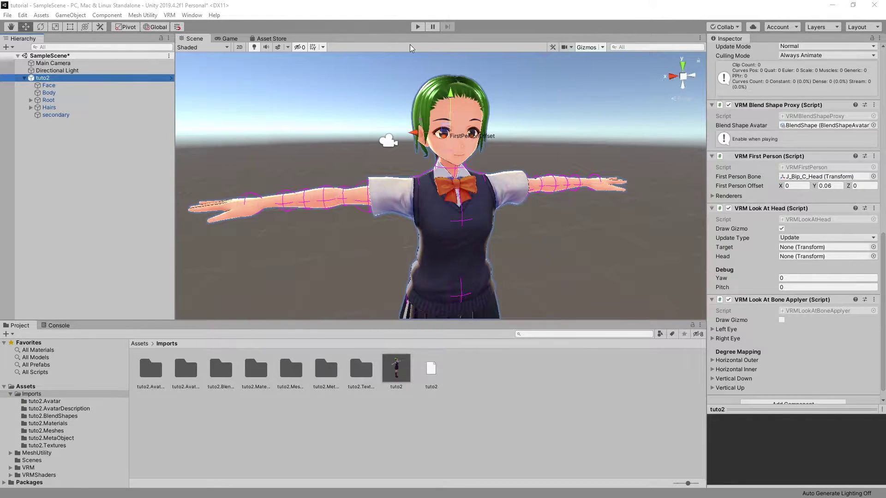
click(417, 26)
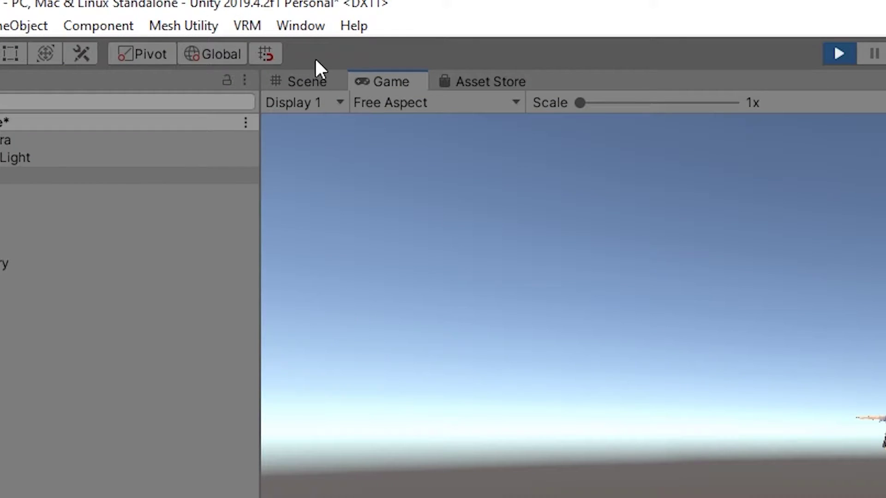
- In the Scene view, slide the avatar along X and sway the J_Bip_C_Hips bone
click(306, 82)
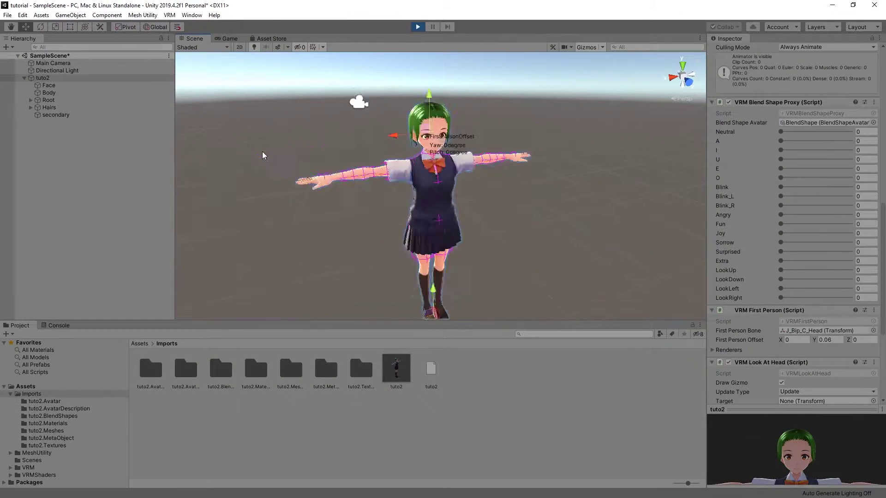
scroll(262, 155, down, 3)
alt+drag(262, 155, 477, 257)
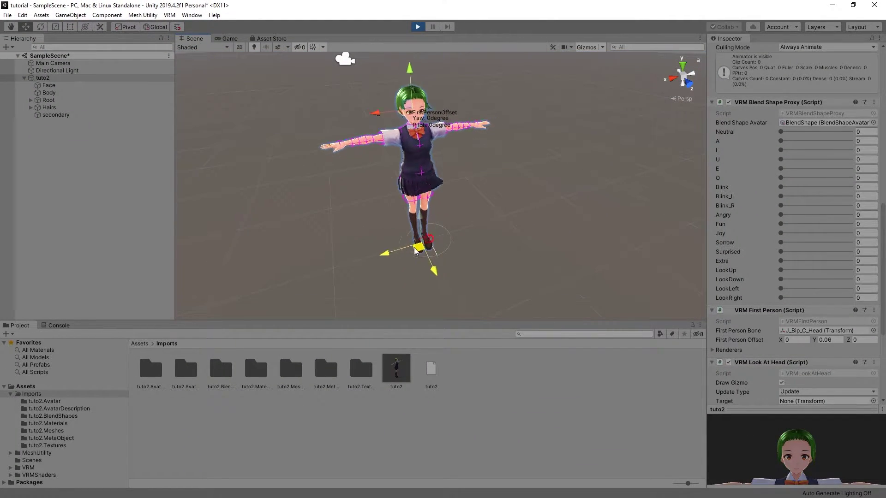
drag(416, 251, 437, 282)
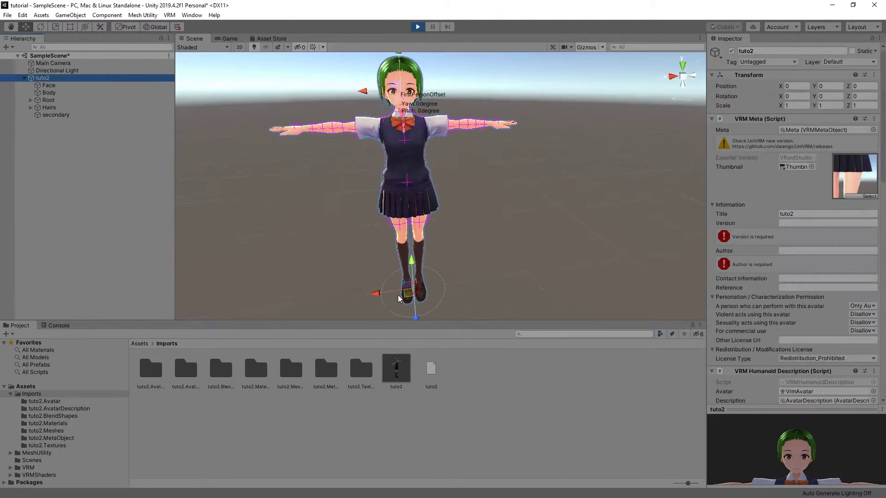
drag(406, 290, 354, 291)
click(31, 100)
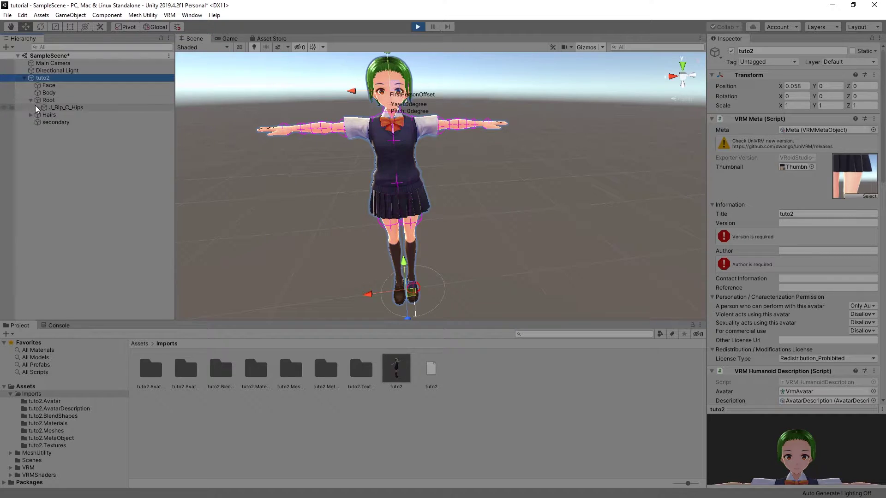
click(65, 107)
mouse_move(359, 186)
mouse_down()
mouse_move(279, 189)
mouse_move(397, 185)
mouse_move(347, 185)
mouse_up()
- Set Bust stiffness 1.2, hit radius 0.265 and gravity power 0.83, then stop playing
click(56, 121)
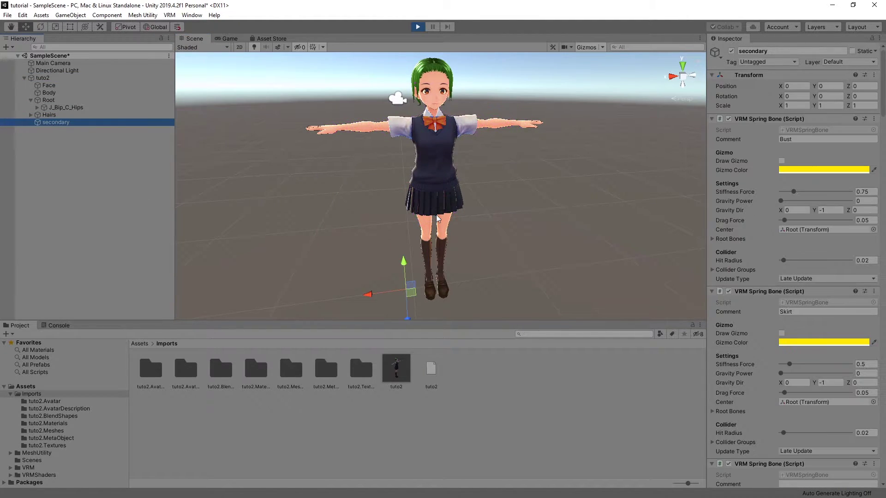
drag(794, 191, 801, 192)
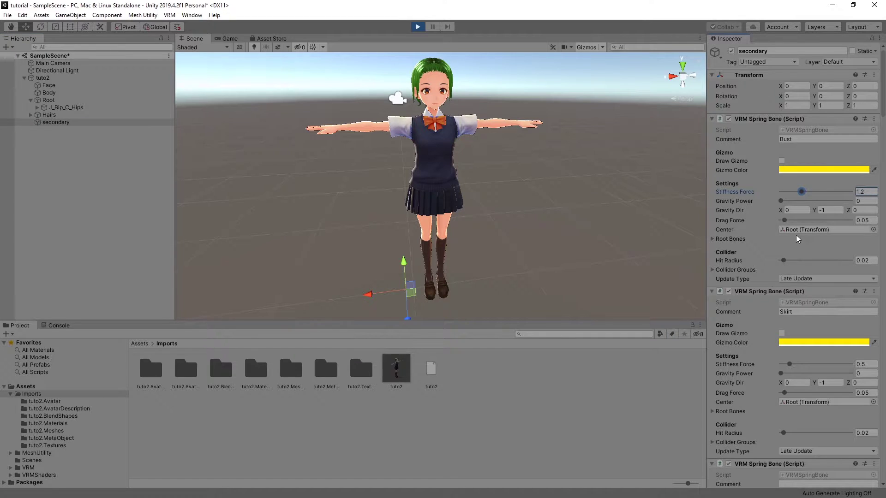
drag(783, 261, 818, 260)
drag(781, 201, 809, 201)
click(417, 26)
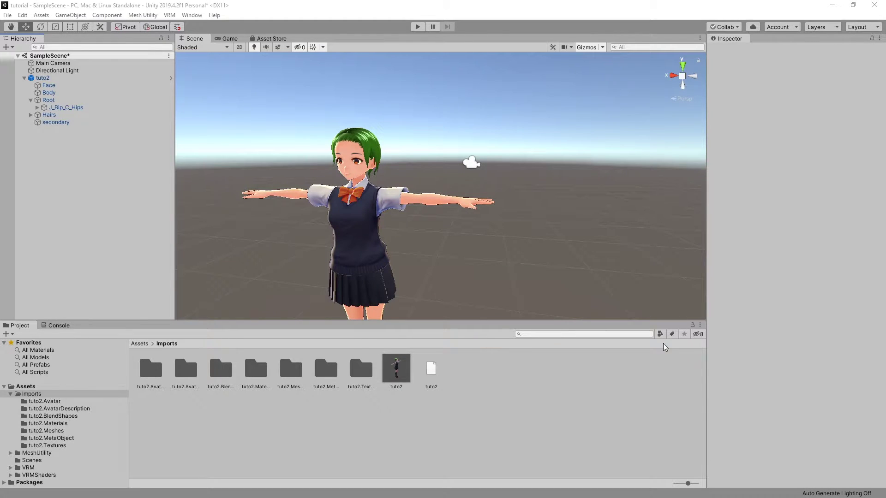
- Add a new VRM Spring Bone component to secondary by searching 'springbone'
click(56, 122)
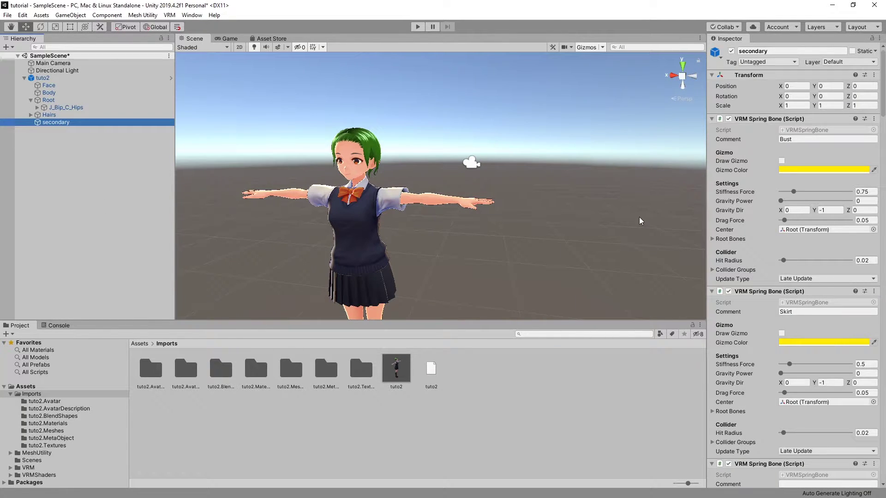
scroll(759, 242, down, 10)
scroll(761, 243, down, 12)
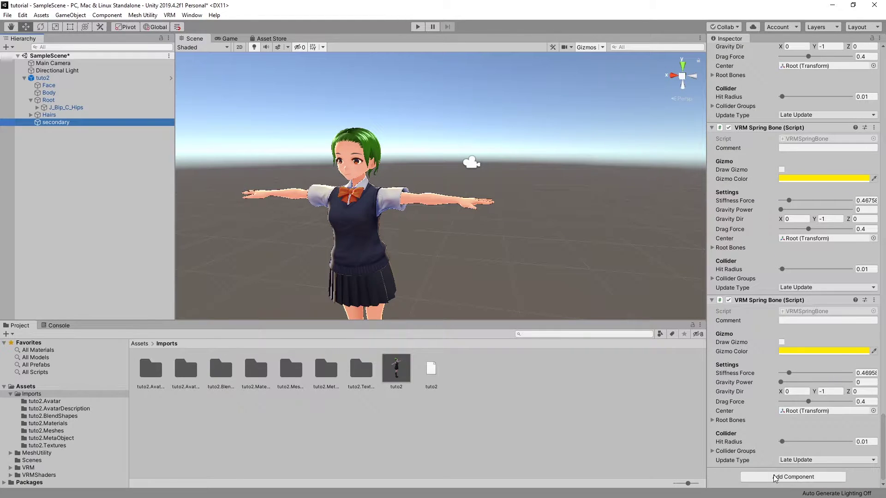
click(775, 478)
text(springbone)
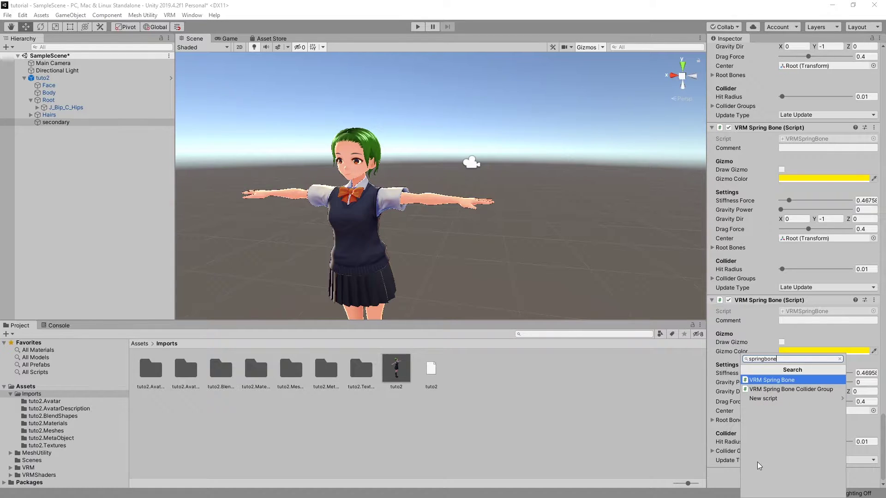
click(773, 381)
scroll(773, 422, down, 3)
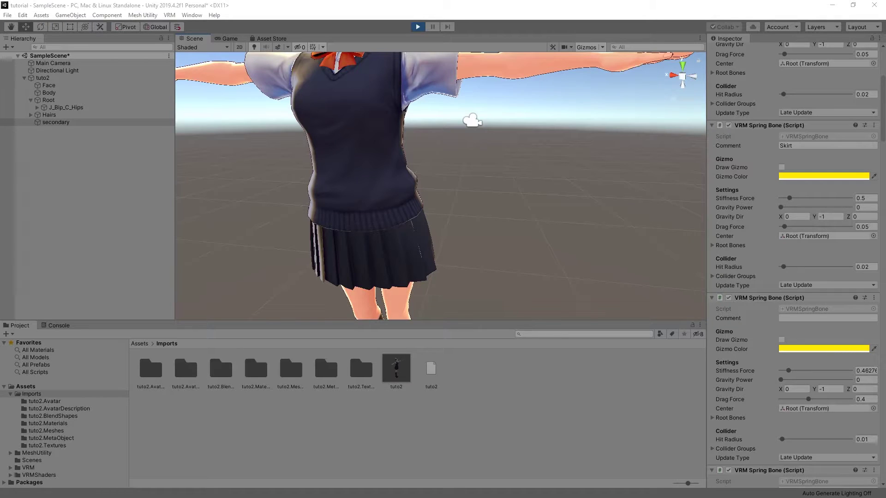
- Enable the Skirt spring bone's Draw Gizmo and sway the hips to watch the skirt swing
click(780, 168)
alt+drag(508, 176, 513, 200)
scroll(527, 242, up, 2)
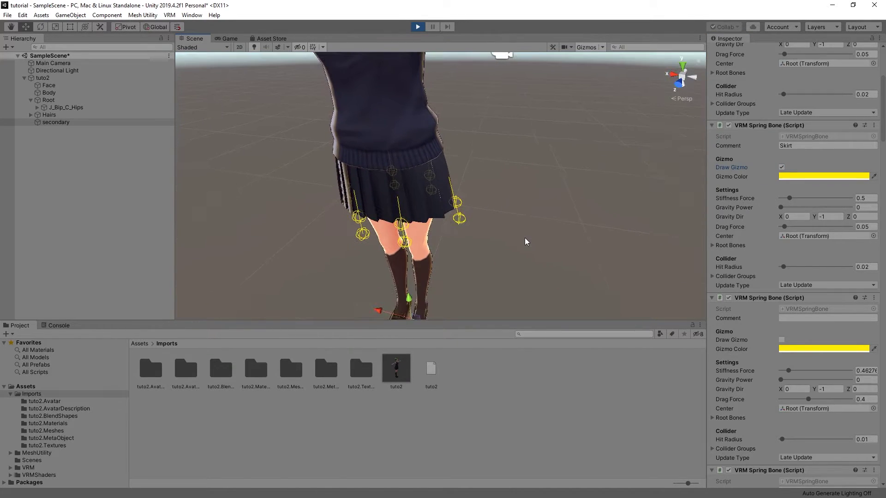
click(66, 107)
drag(361, 144, 418, 148)
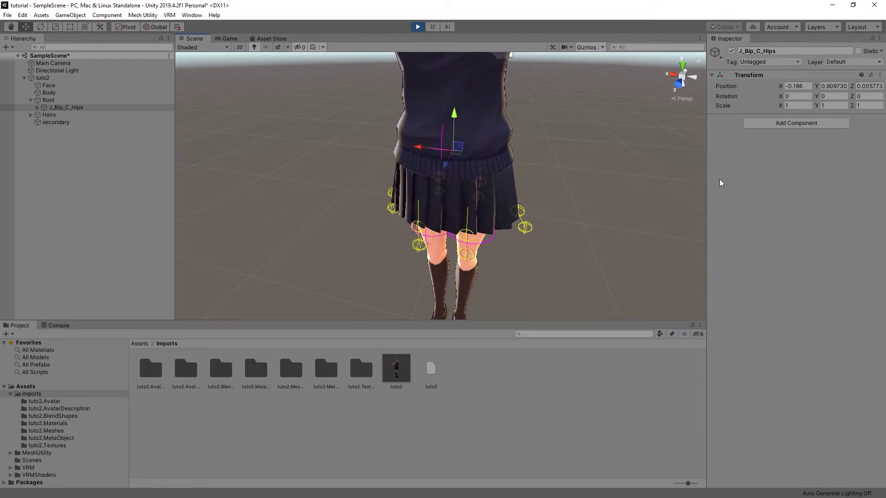
- Raise Skirt stiffness to 3.34 and keep swaying the hips to compare the motion
click(56, 122)
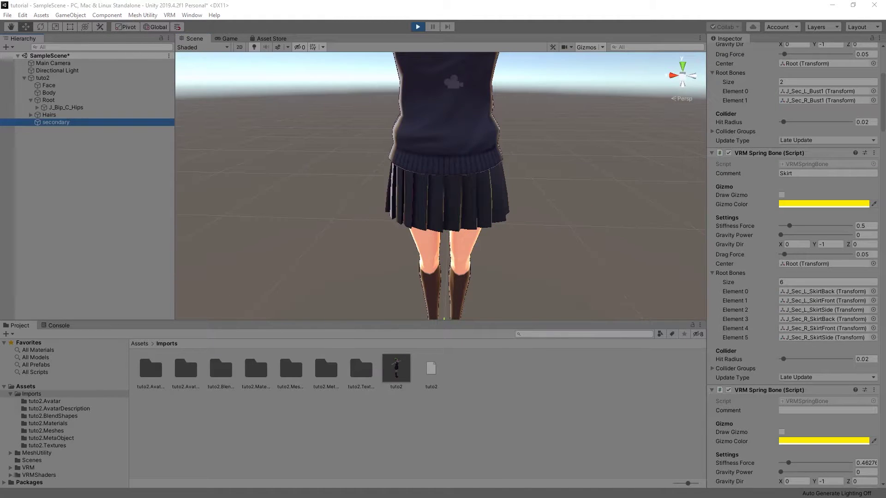
drag(790, 226, 839, 225)
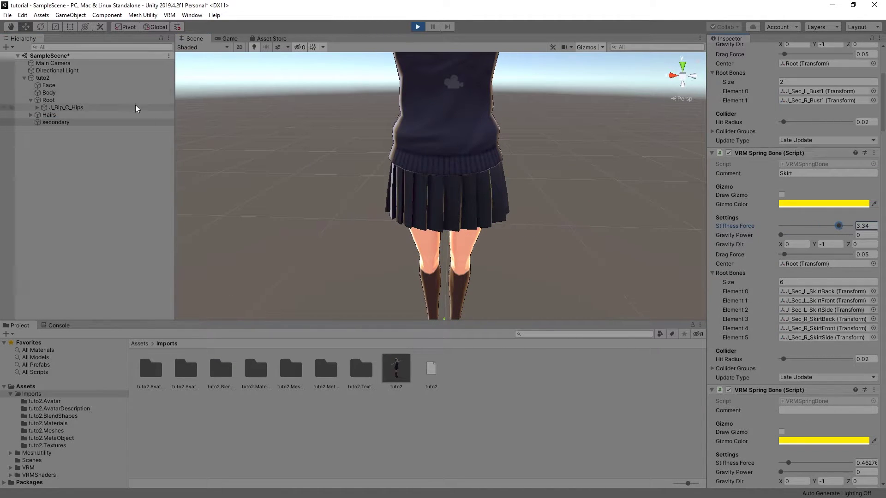
click(65, 108)
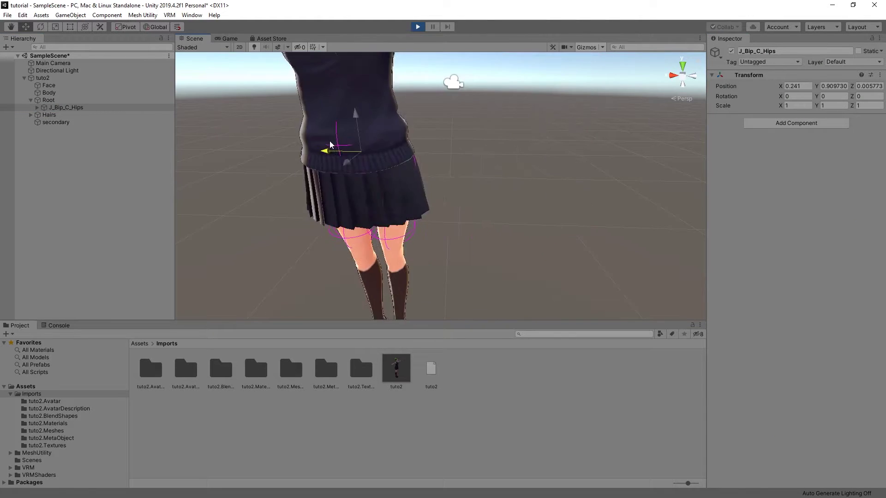
click(56, 122)
scroll(829, 229, down, 8)
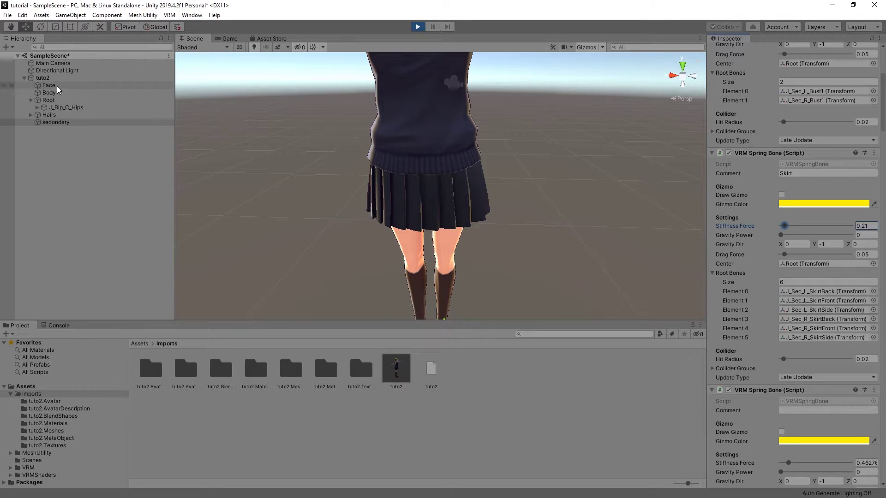
click(66, 107)
click(790, 165)
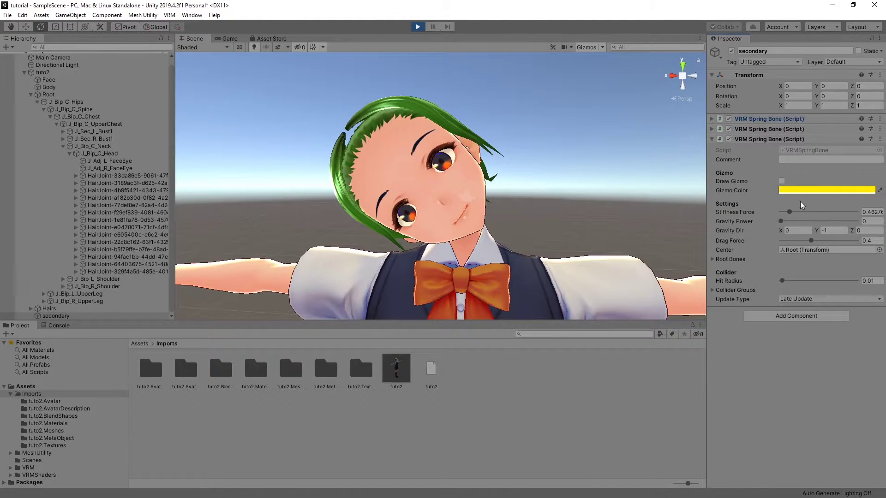
- Try hair gravity power 0.87, gravity direction Y 1, power 2 then 0, then stop playing
drag(781, 222, 817, 221)
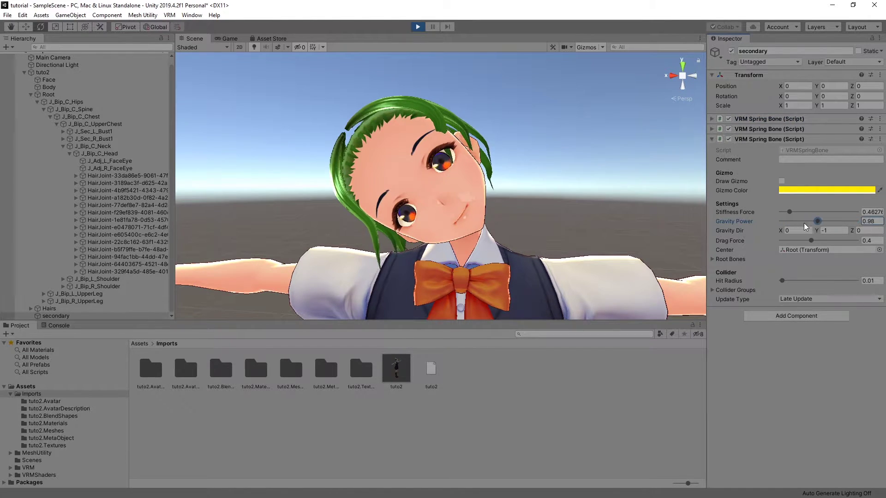
drag(817, 222, 813, 222)
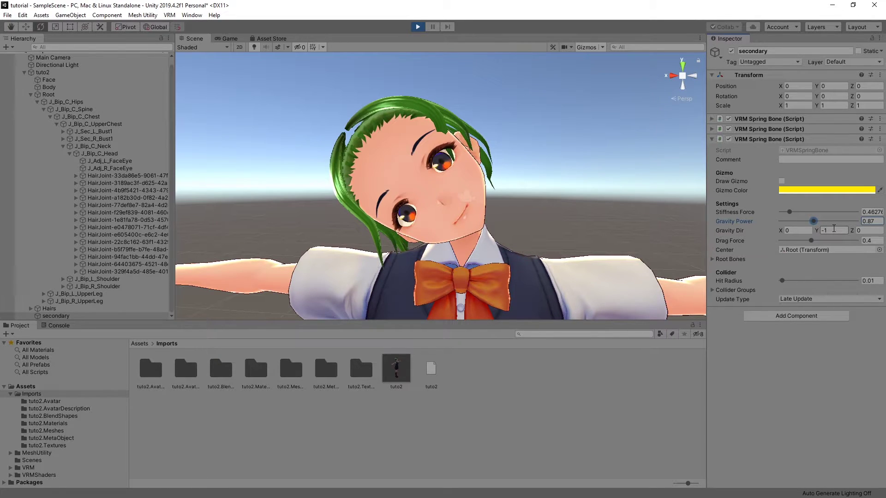
click(834, 229)
text(1)
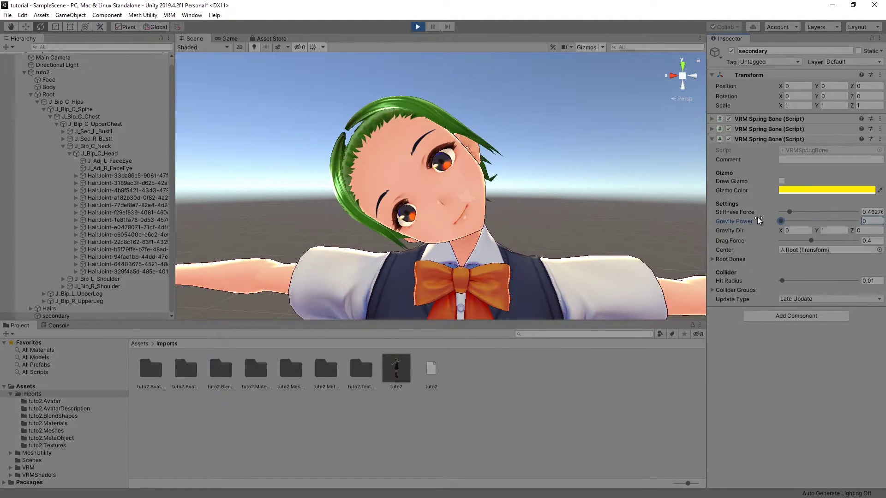
click(880, 221)
text(2)
key(BackSpace)
text(0)
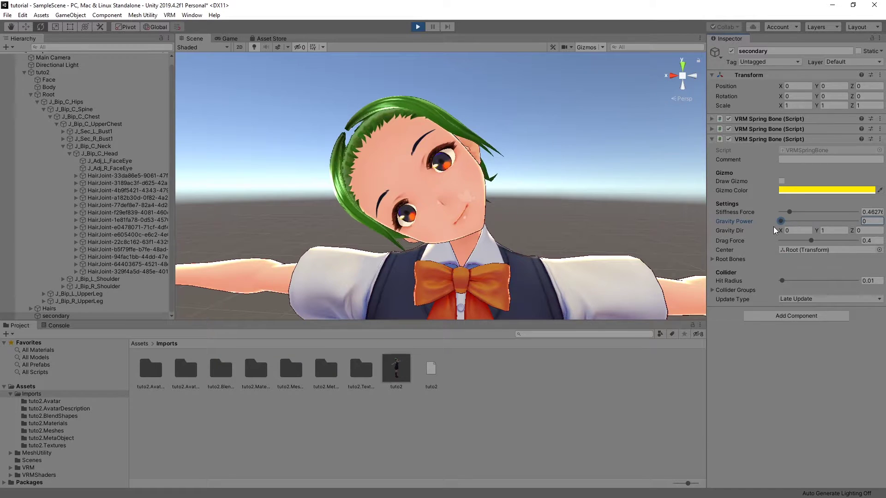
click(418, 26)
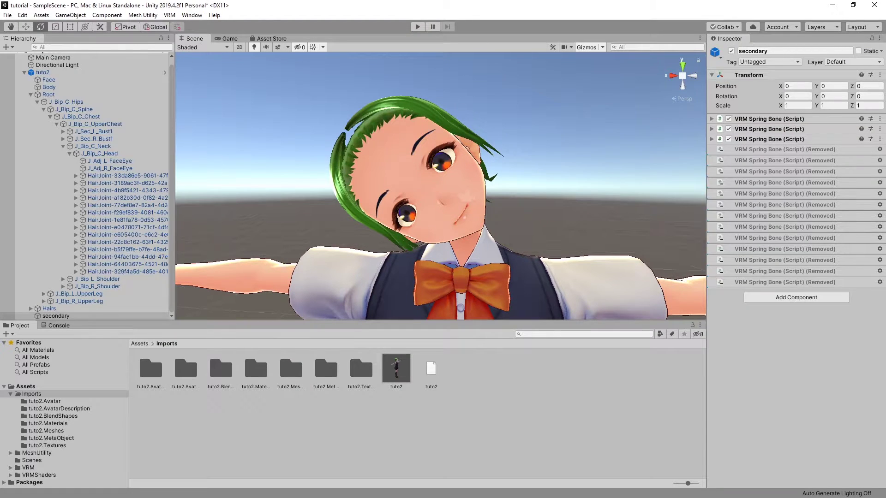
- Enter Play mode, shake the hips sideways, and set the last spring bone's drag force to 1
key(ctrl+p)
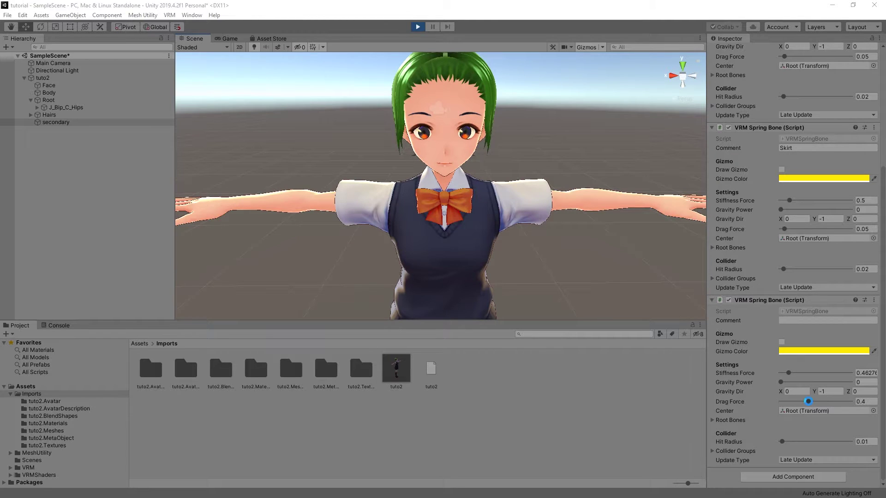
click(74, 107)
drag(410, 308, 386, 305)
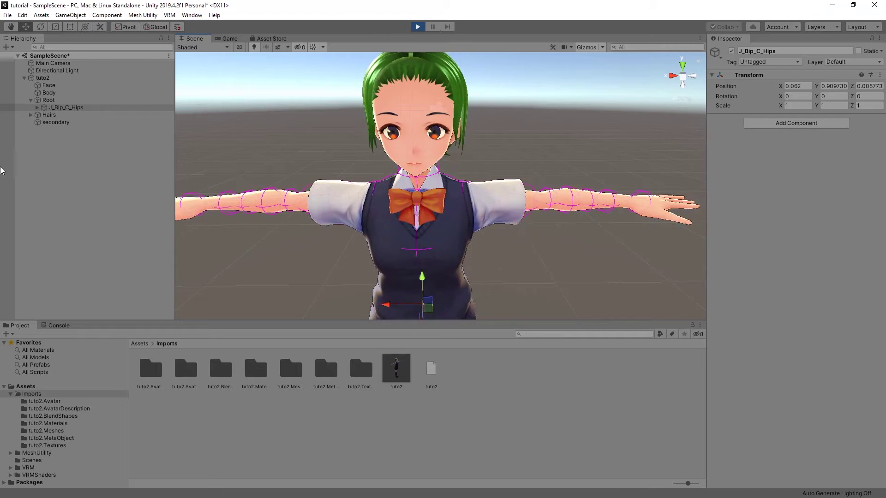
click(62, 123)
scroll(794, 277, down, 10)
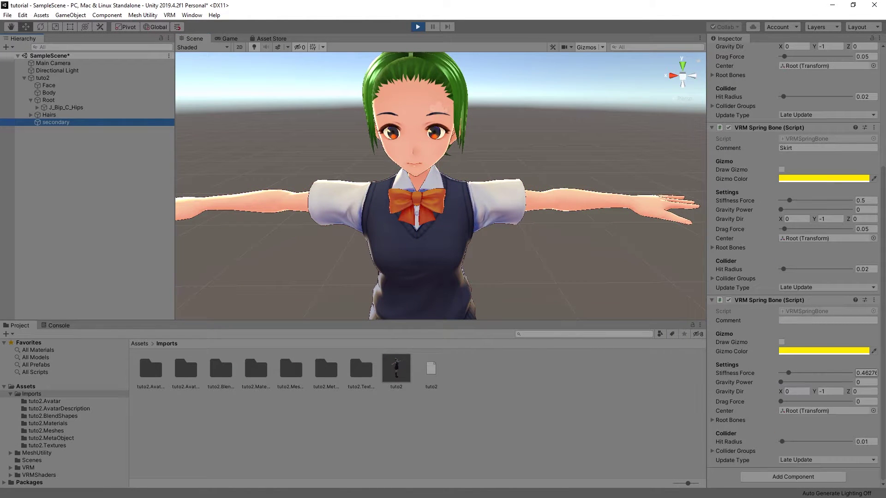
drag(781, 402, 883, 408)
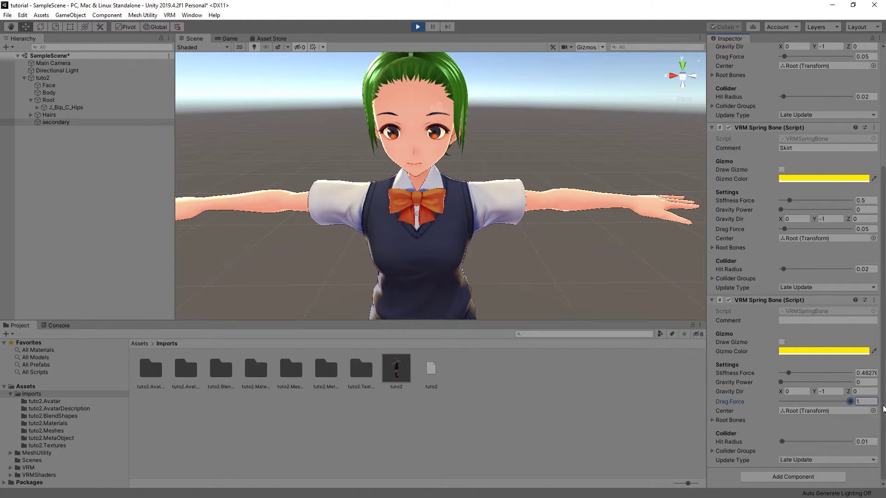
- Drag the hips around the floor to position -0.411, 0.85, 0.41, watching the springs react
click(65, 107)
drag(386, 305, 417, 305)
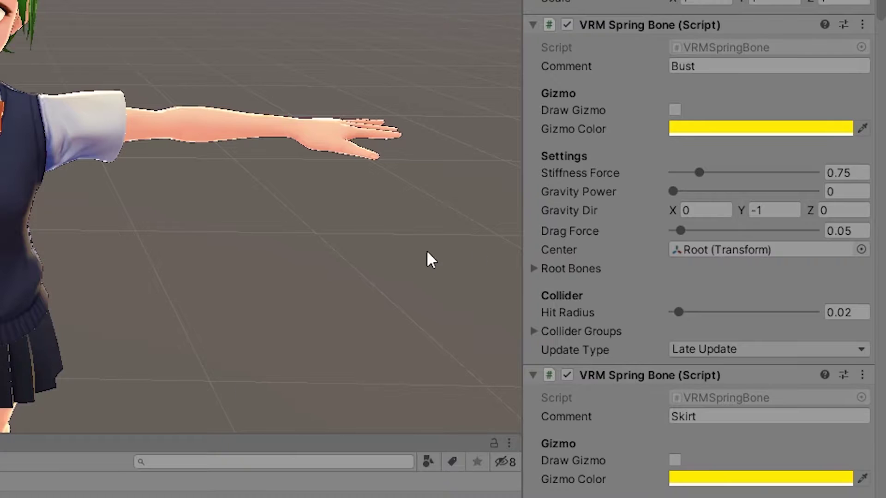
scroll(738, 390, down, 20)
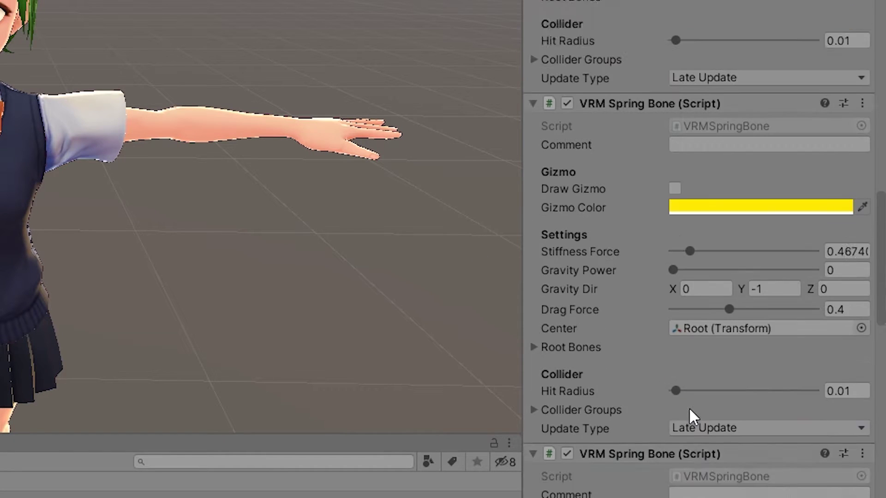
scroll(689, 408, down, 10)
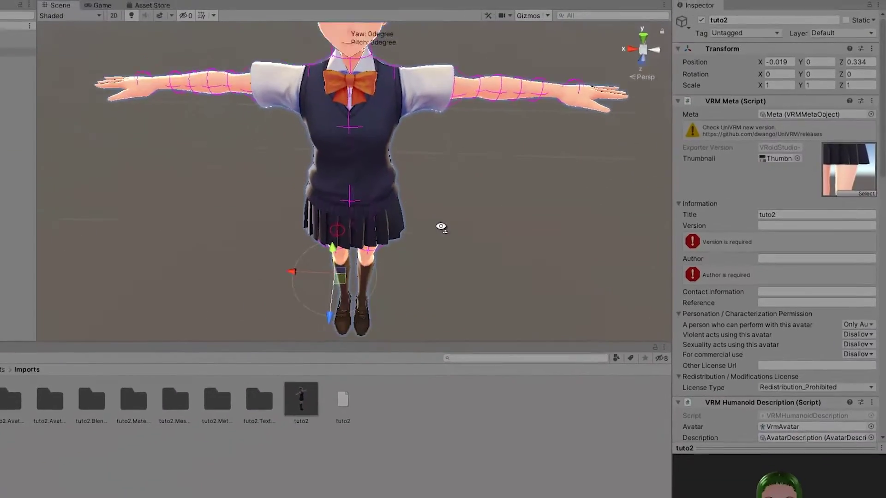
scroll(441, 227, down, 5)
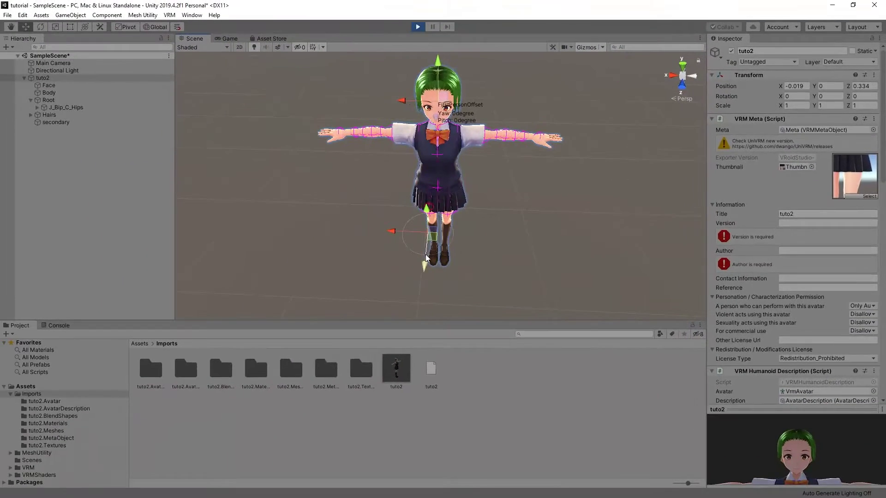
drag(441, 243, 416, 249)
click(64, 107)
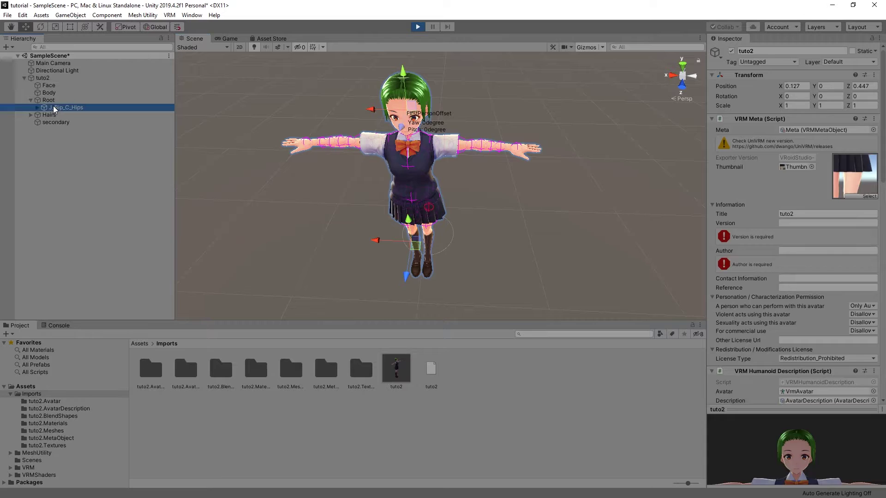
drag(418, 196, 464, 223)
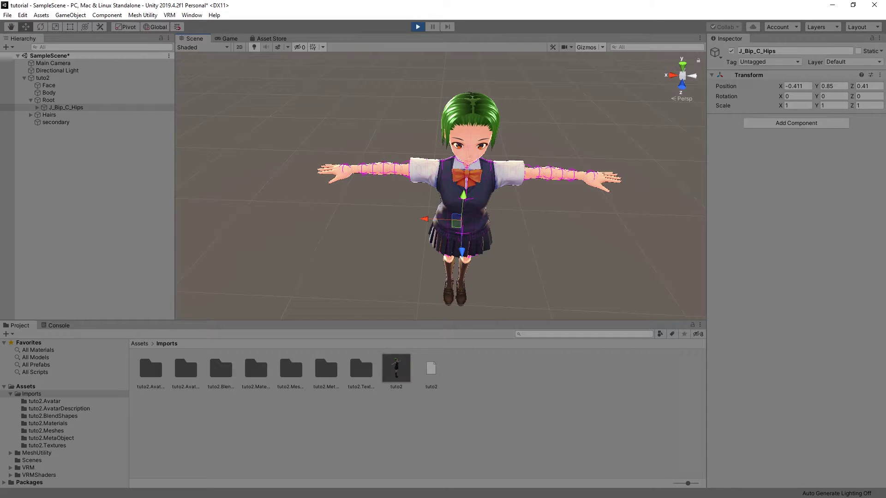
- Exit Play mode and clear the Center field to None on all four spring bones
key(ctrl+p)
click(798, 231)
key(Delete)
scroll(801, 240, down, 5)
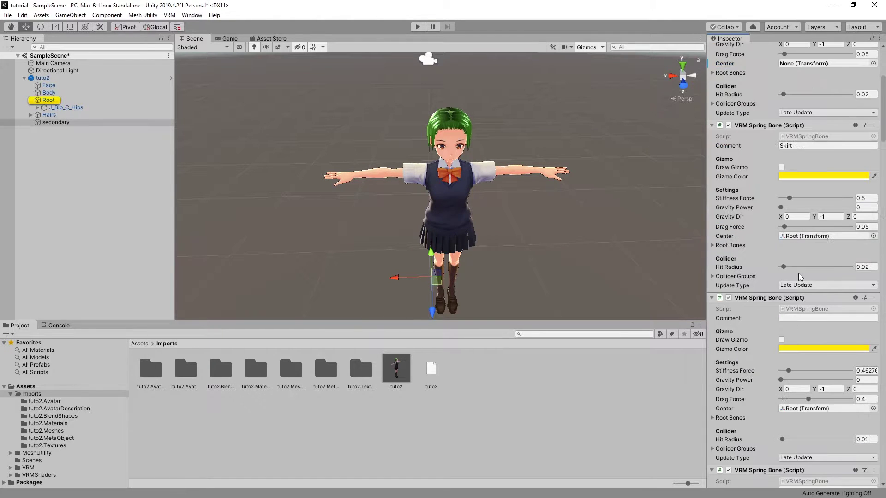
click(801, 244)
key(Delete)
scroll(801, 249, down, 5)
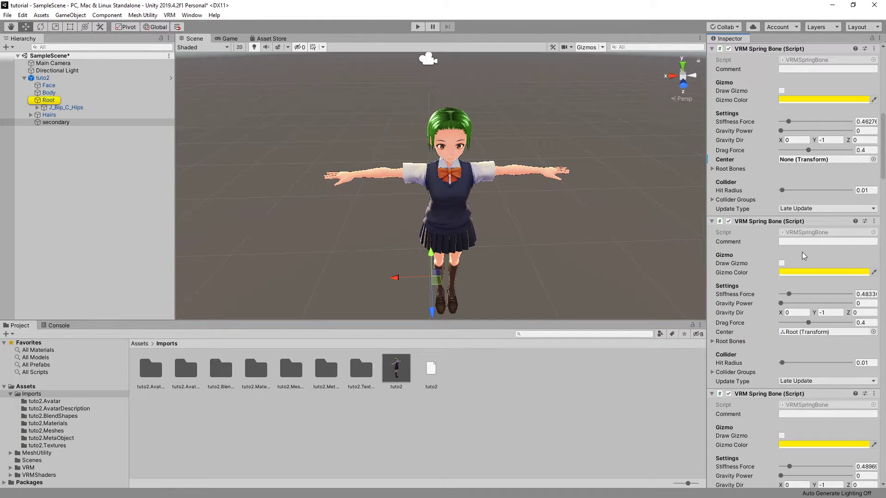
click(799, 254)
key(Delete)
scroll(798, 256, down, 5)
click(799, 256)
key(Delete)
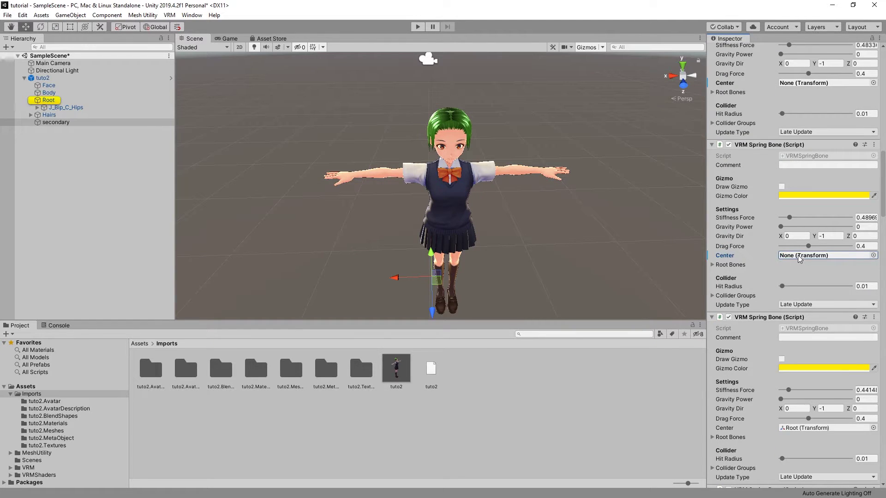
scroll(798, 256, down, 5)
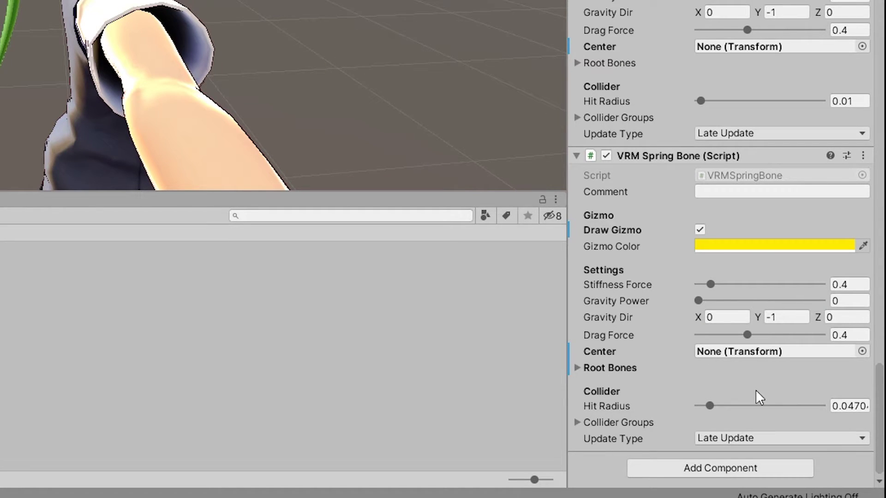
- Expand the last spring bone's empty Root Bones list and orbit behind the avatar
click(577, 368)
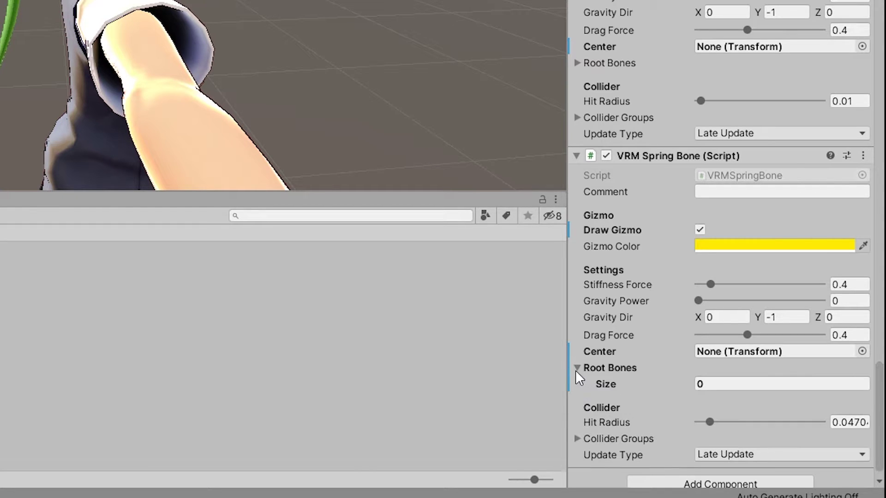
scroll(596, 342, down, 1)
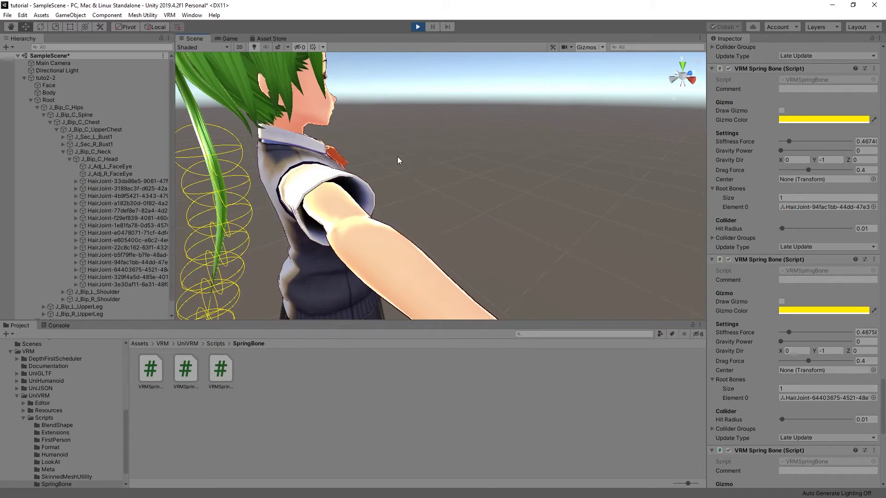
alt+drag(399, 160, 421, 161)
scroll(462, 152, up, 2)
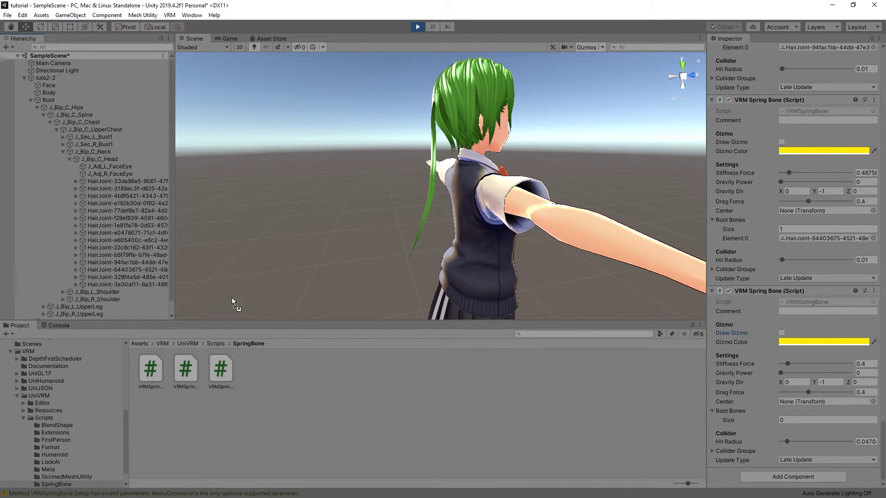
- Drag two hair joints from the hierarchy into the new spring bone's Root Bones list
drag(233, 302, 731, 411)
drag(617, 361, 617, 361)
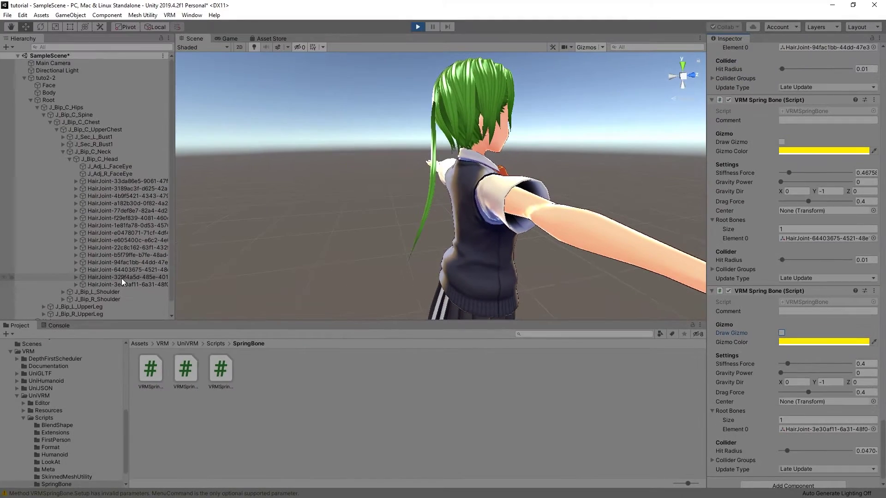
drag(122, 279, 411, 326)
drag(737, 415, 736, 415)
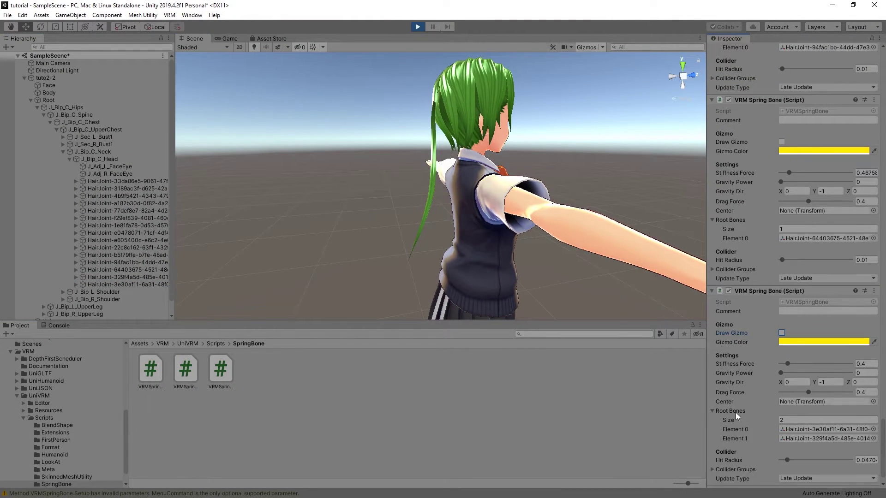
- Enable Draw Gizmo on the second hair spring bone and reduce its Root Bones size to 1
click(782, 315)
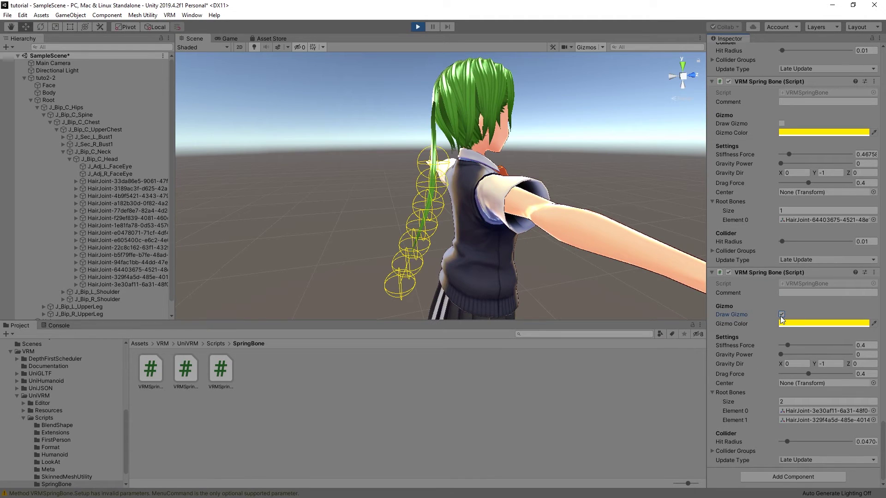
click(792, 400)
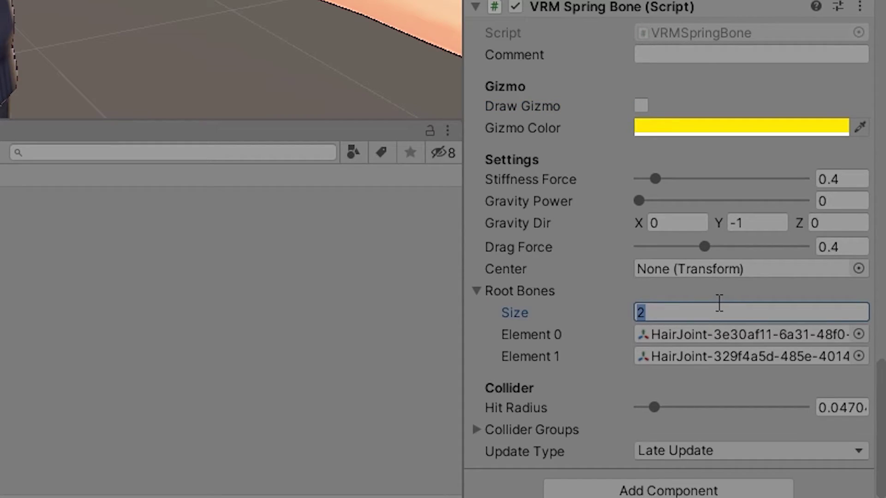
text(1)
key(Return)
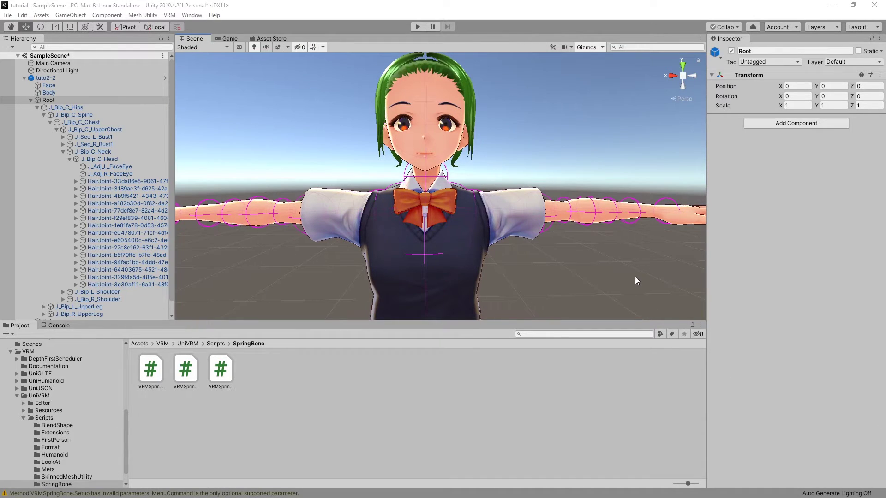
alt+drag(637, 281, 583, 286)
scroll(583, 286, down, 5)
middle_drag(582, 286, 548, 285)
alt+drag(548, 285, 574, 277)
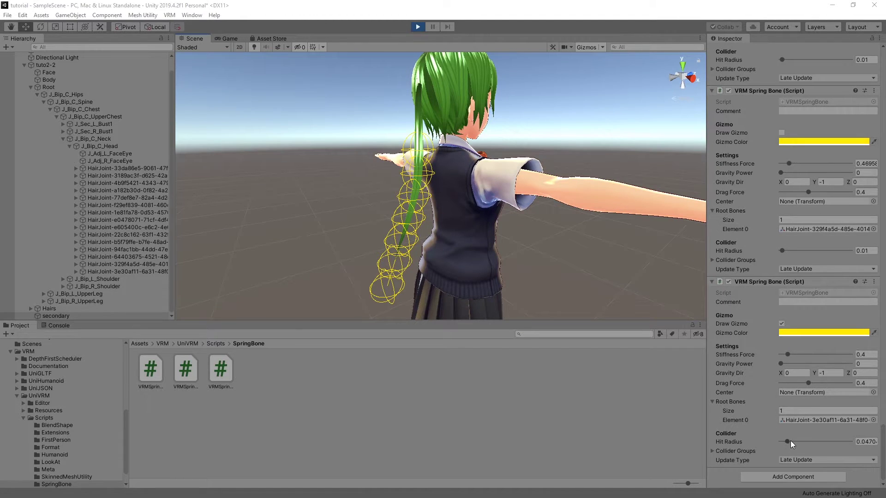
- Enlarge the hair collider hit radius to about 0.047 and exit Play mode
drag(791, 441, 783, 442)
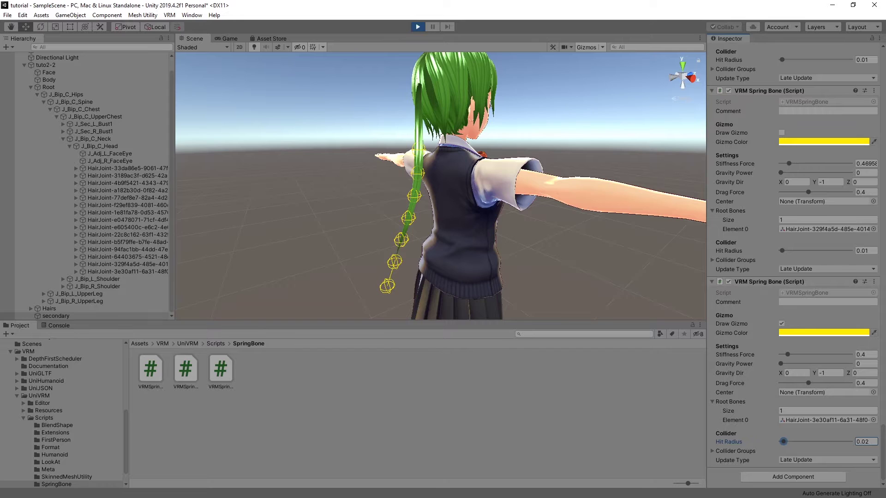
key(ctrl+p)
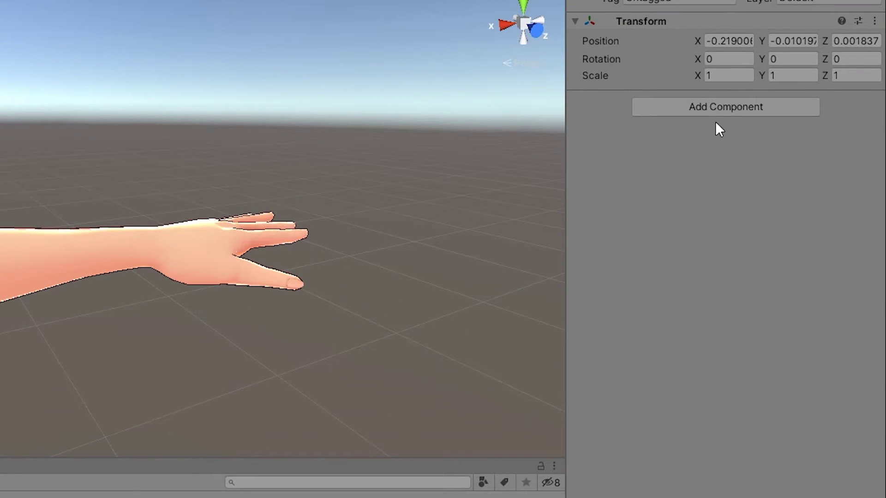
- Add a VRM Spring Bone Collider Group to the left forearm with three colliders
click(716, 115)
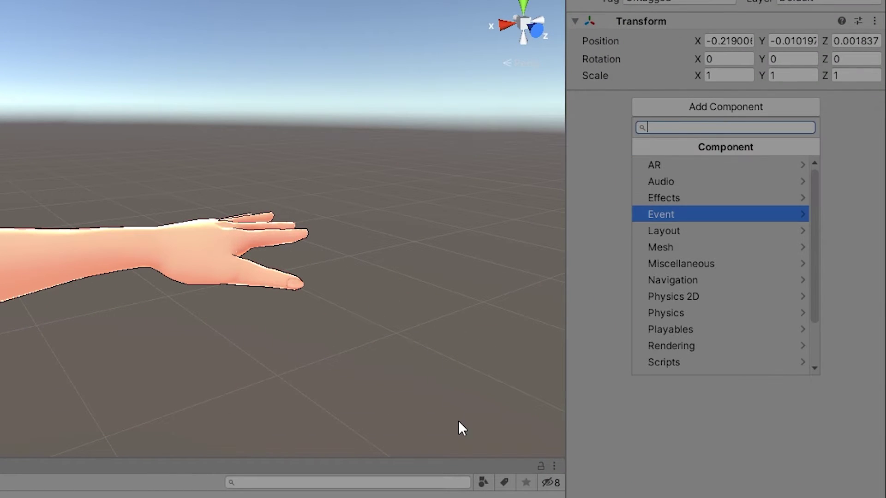
text(sprin)
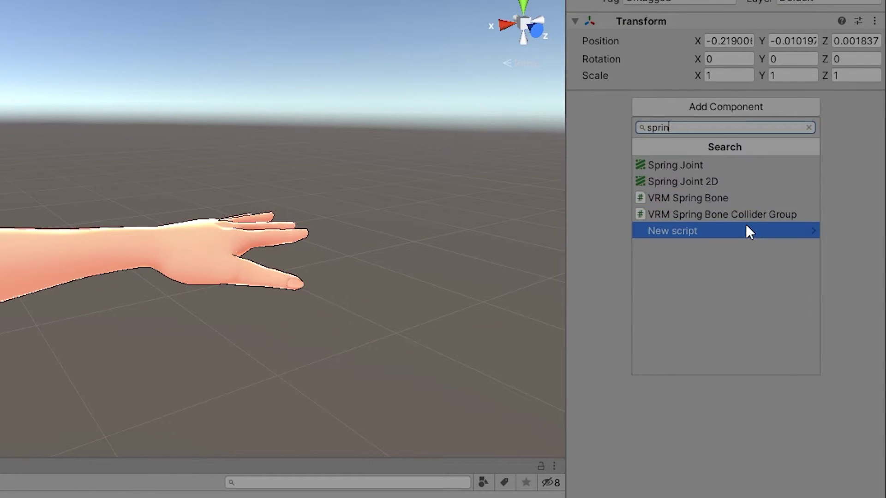
click(738, 214)
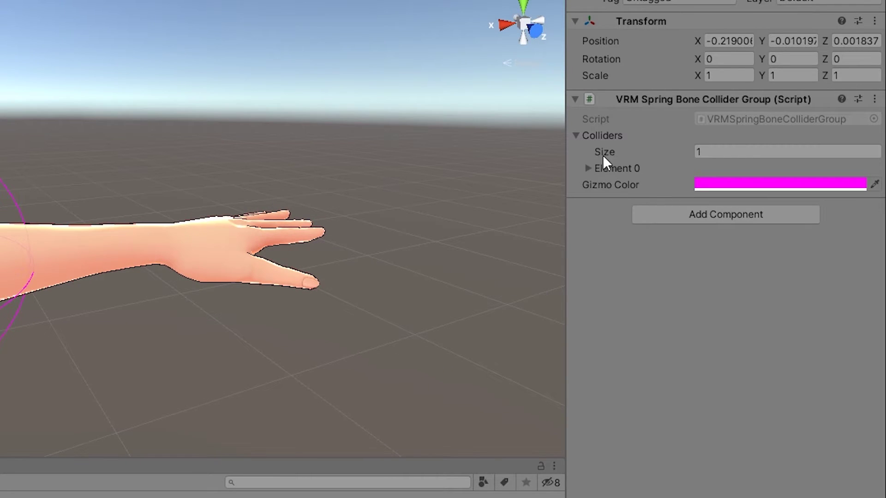
click(600, 168)
click(730, 153)
text(3)
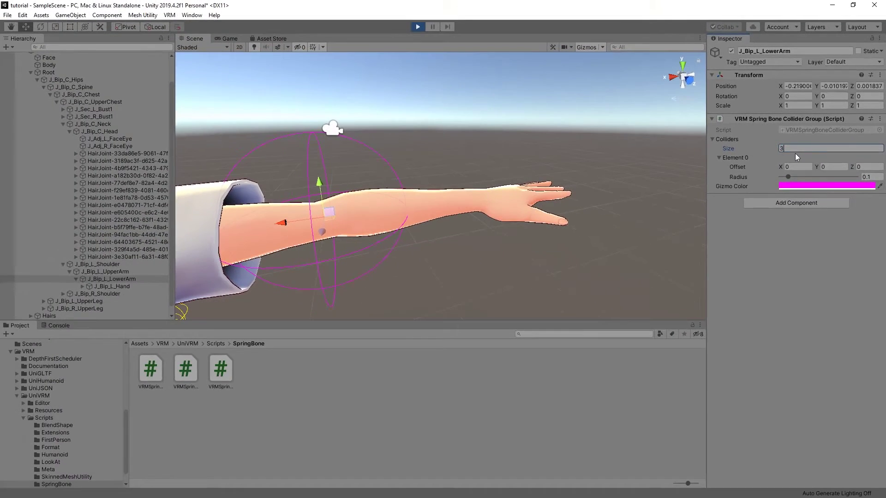
key(Return)
- Fit the first collider to the forearm by adjusting its offset and radius
click(719, 185)
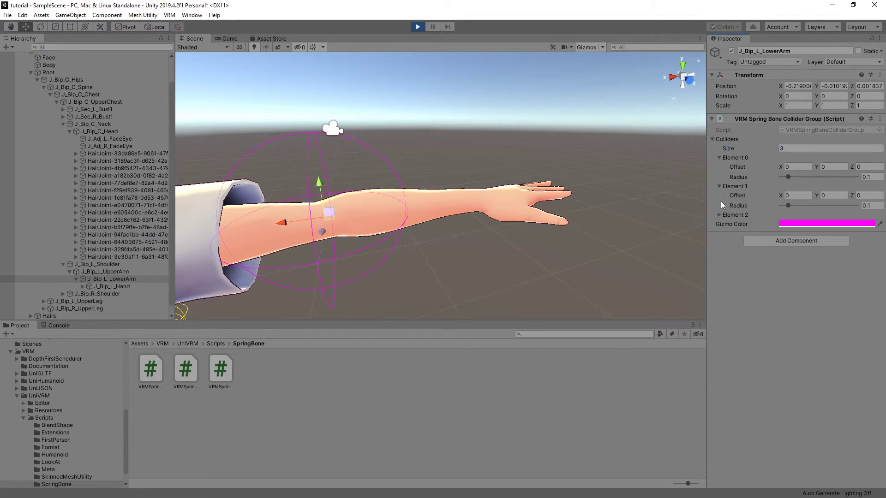
click(718, 214)
click(856, 167)
drag(782, 168, 761, 209)
mouse_move(790, 178)
mouse_down()
mouse_move(803, 178)
mouse_move(787, 187)
mouse_up()
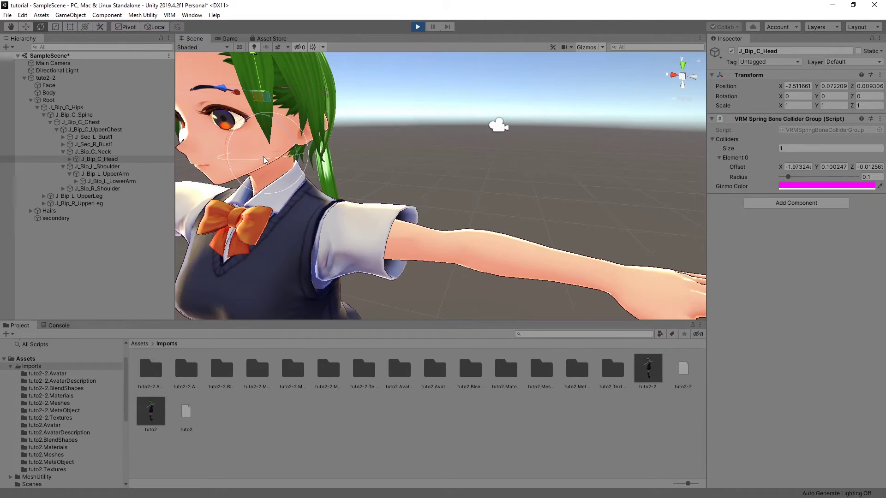
- Rotate the head toward the camera and restart the Play-mode test
drag(187, 168, 245, 169)
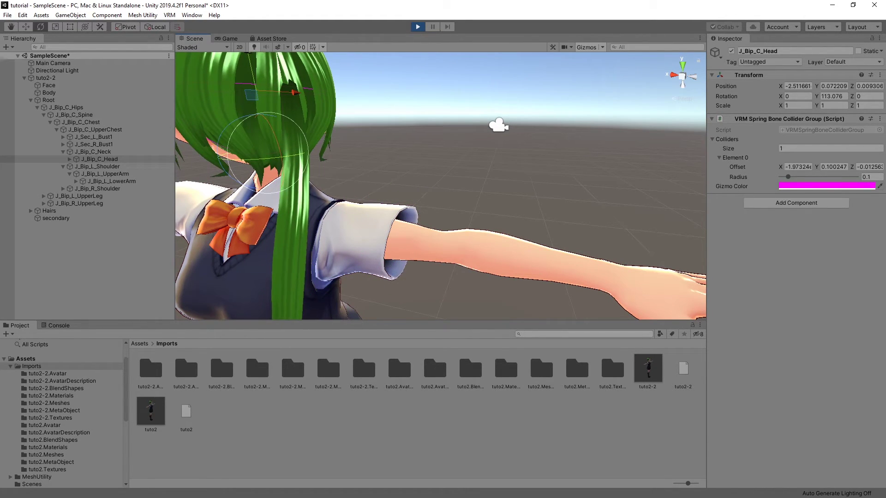
click(418, 27)
click(414, 29)
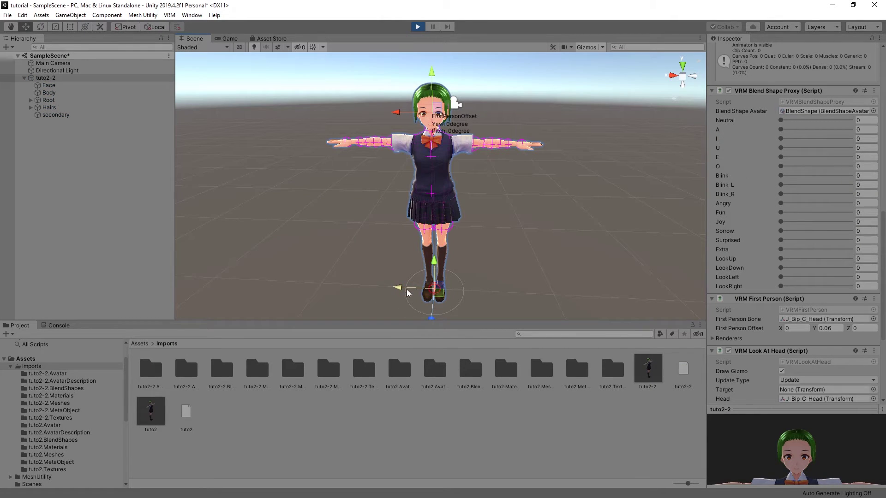
- In Play mode, raise the stiffness on the secondary object's last hair spring bone
alt+drag(407, 293, 439, 262)
scroll(402, 289, up, 3)
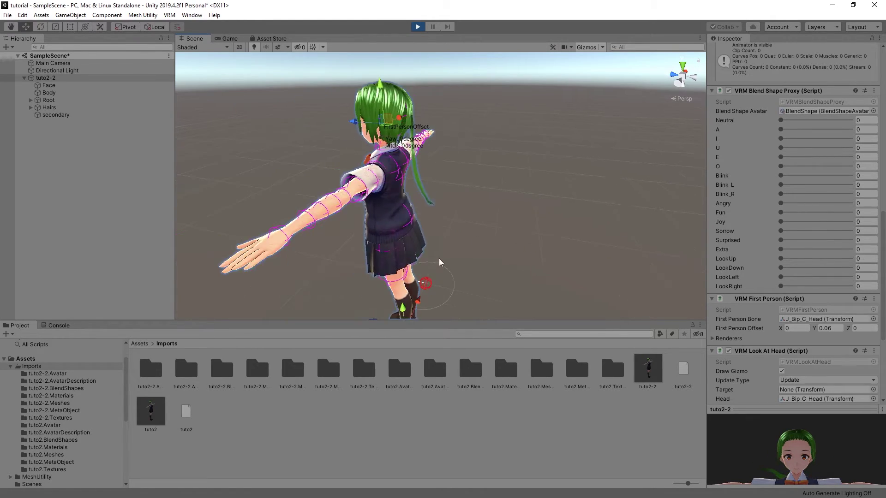
click(56, 115)
scroll(812, 347, up, 2)
scroll(813, 347, down, 10)
drag(794, 253, 814, 254)
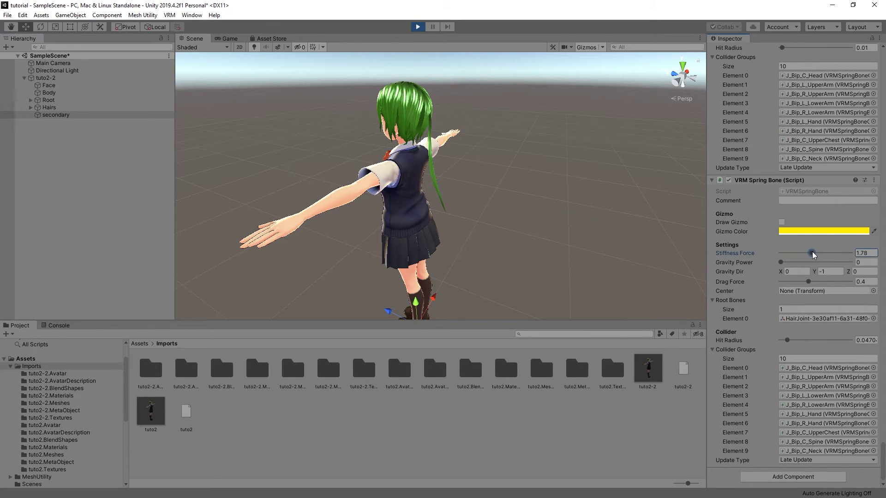
click(46, 78)
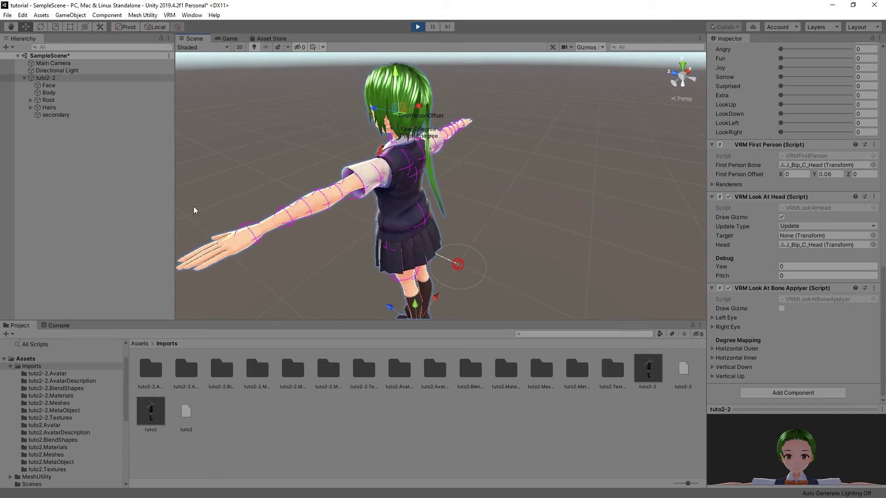
click(52, 115)
scroll(794, 231, down, 5)
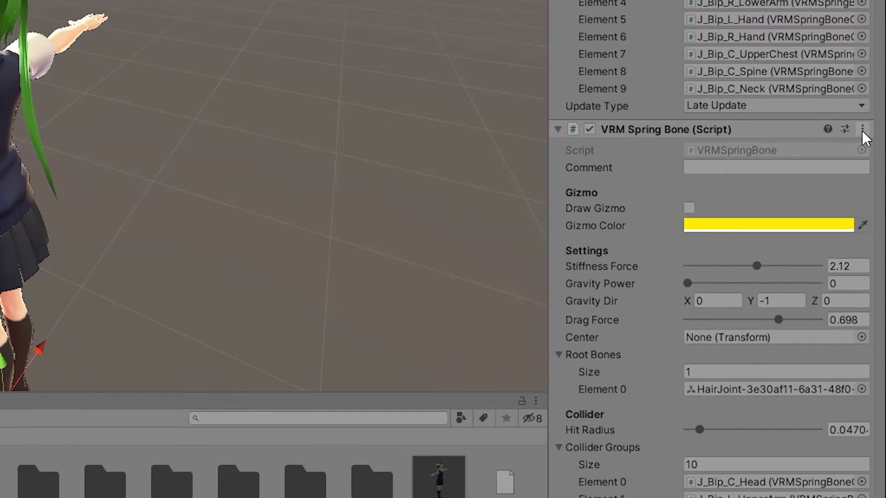
- Copy the tuned spring bone, exit Play mode, and paste back stiffness 2.12 and drag 0.698
click(864, 138)
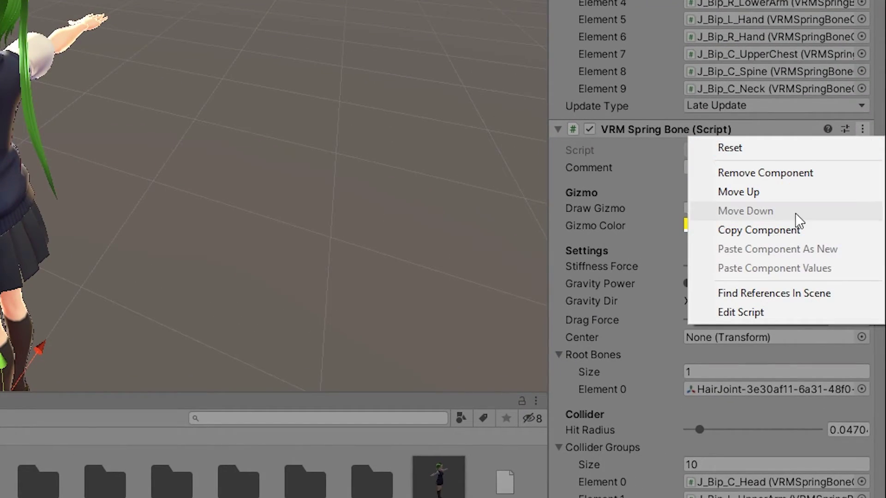
click(779, 229)
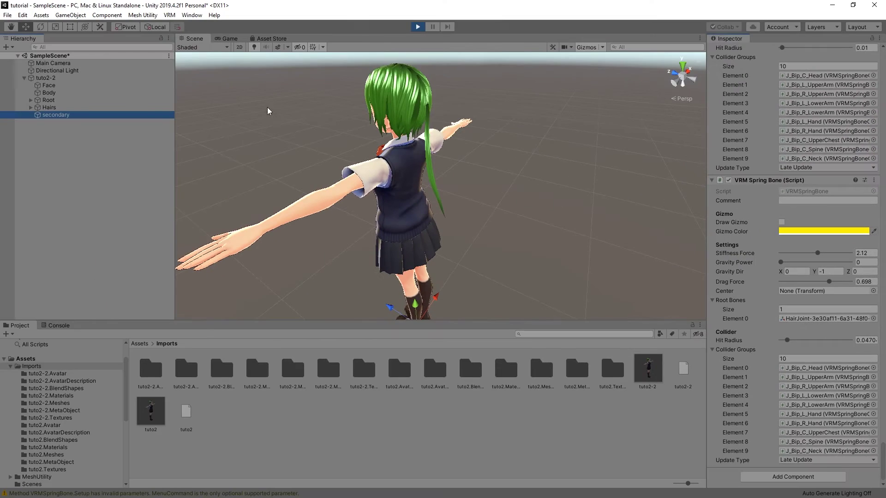
click(417, 26)
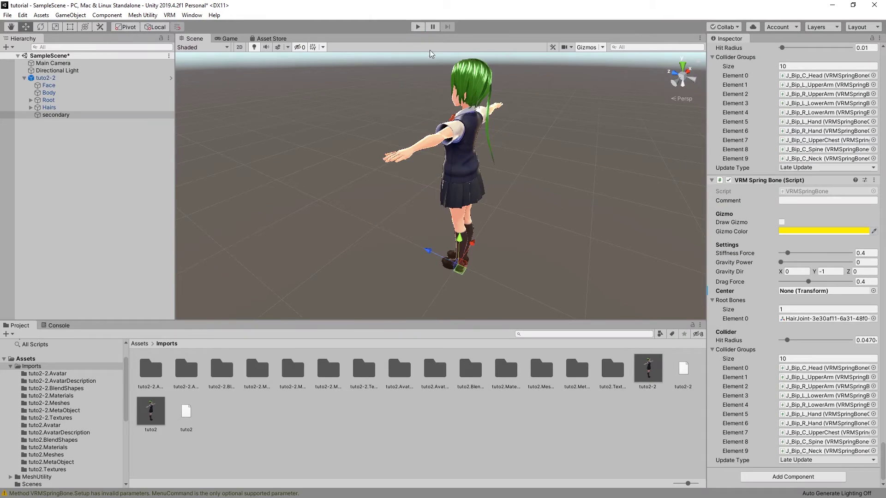
click(873, 180)
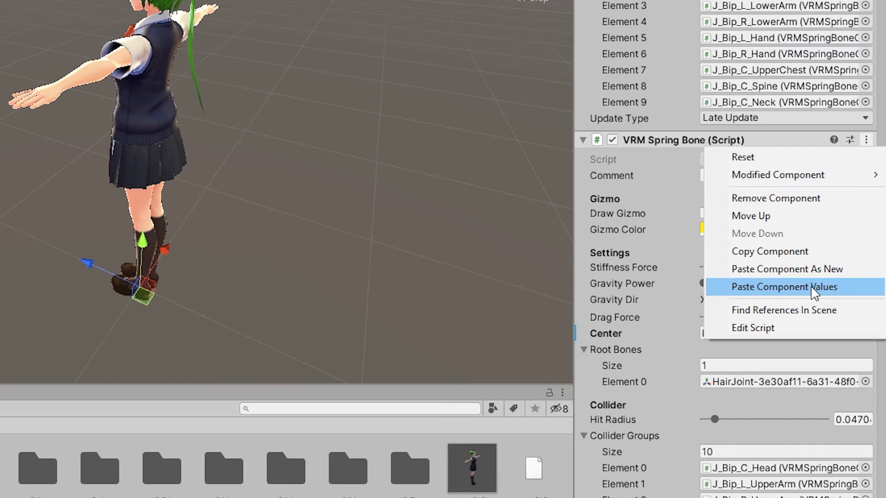
click(812, 288)
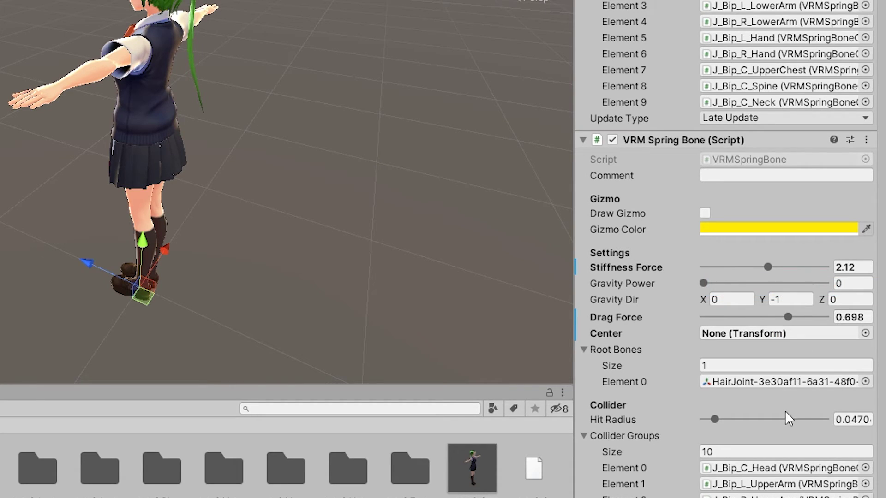